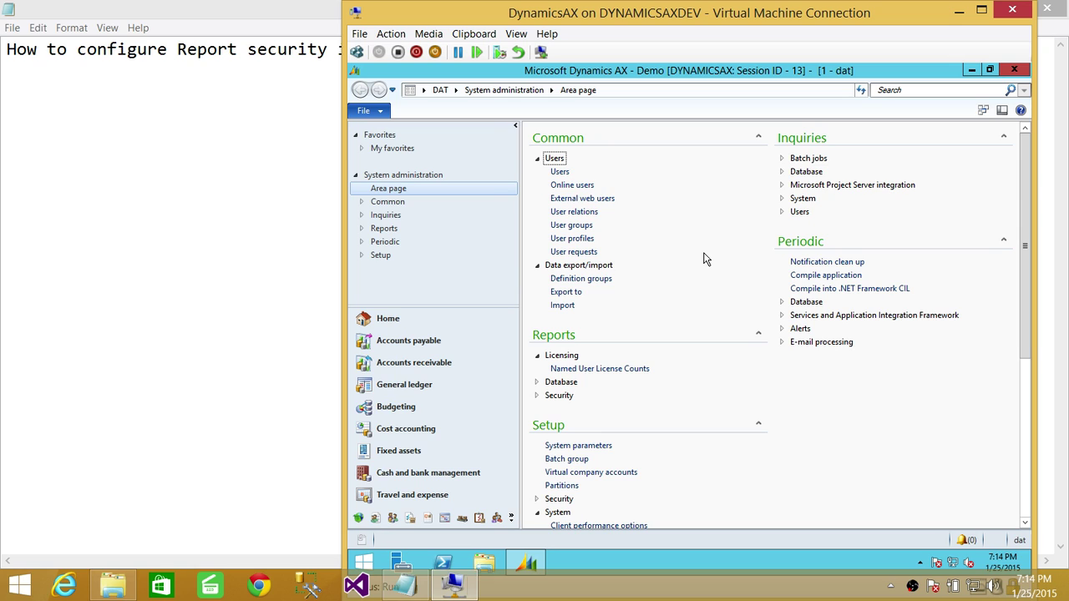
Collapse the Users links on the System administration area page and open the Accounts payable area page.
left_click(537, 158)
left_click(511, 518)
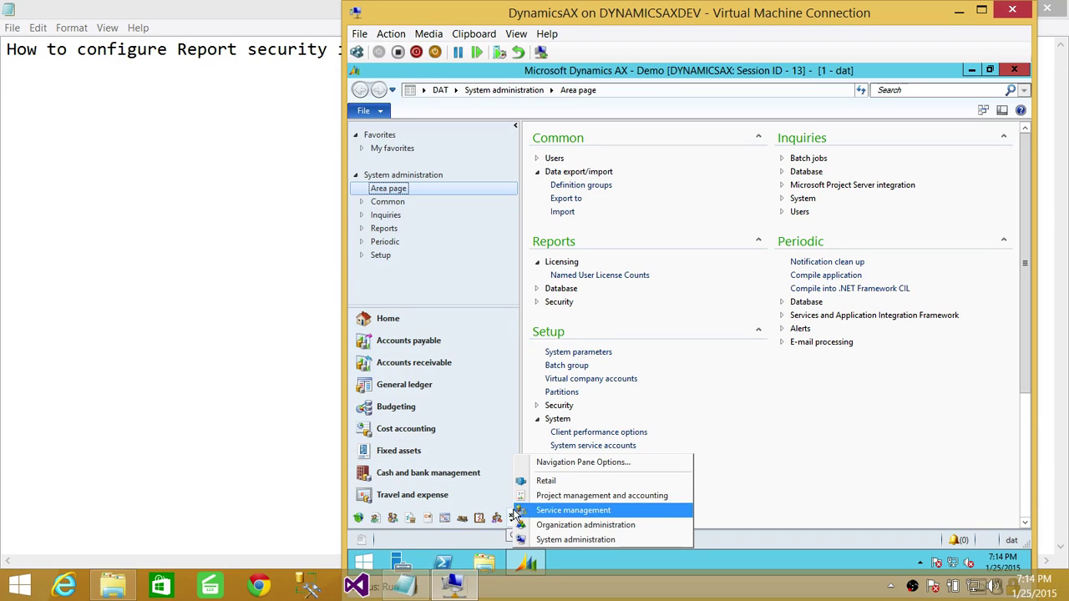
left_click(582, 539)
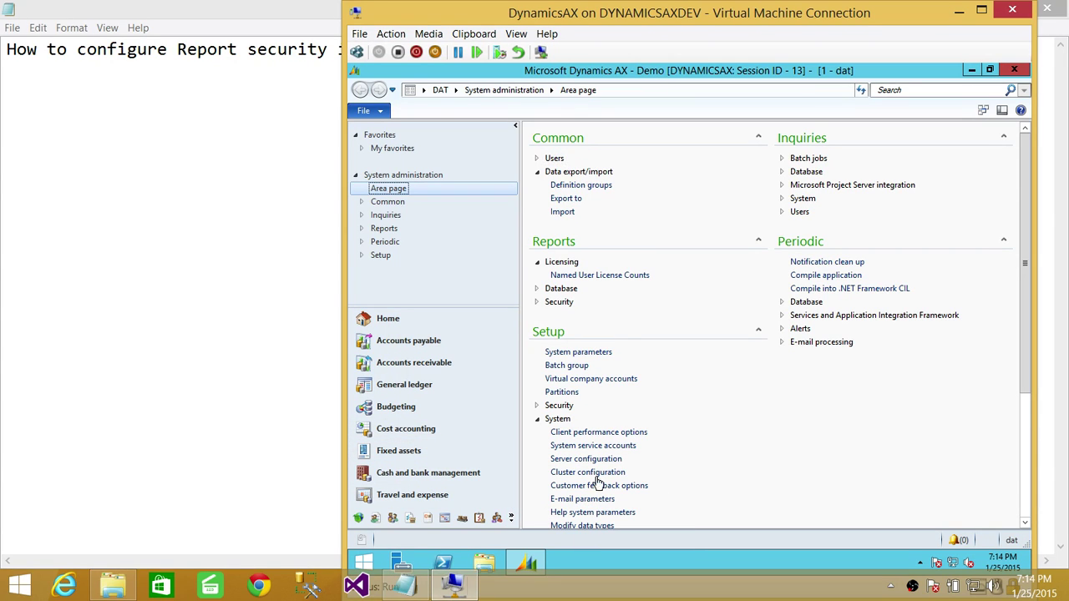
left_click(424, 346)
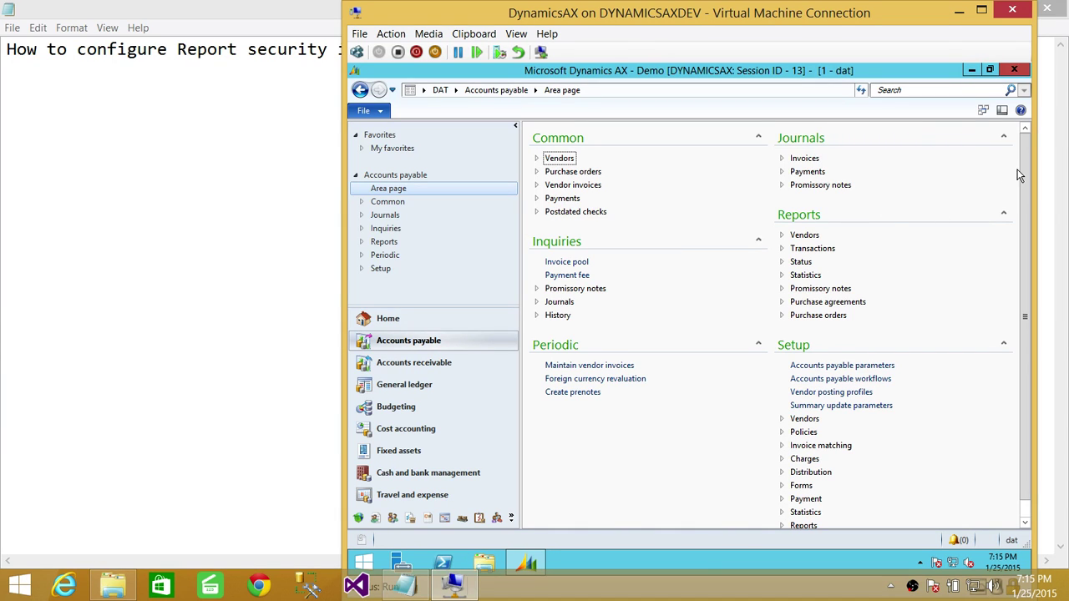
left_click_drag(1025, 170, 1023, 143)
Search for SQL Server 2014 Reporting Services Configuration Manager, launch it and connect to the SQLAXPROD instance on DYNAMICSAX.
left_click(377, 566)
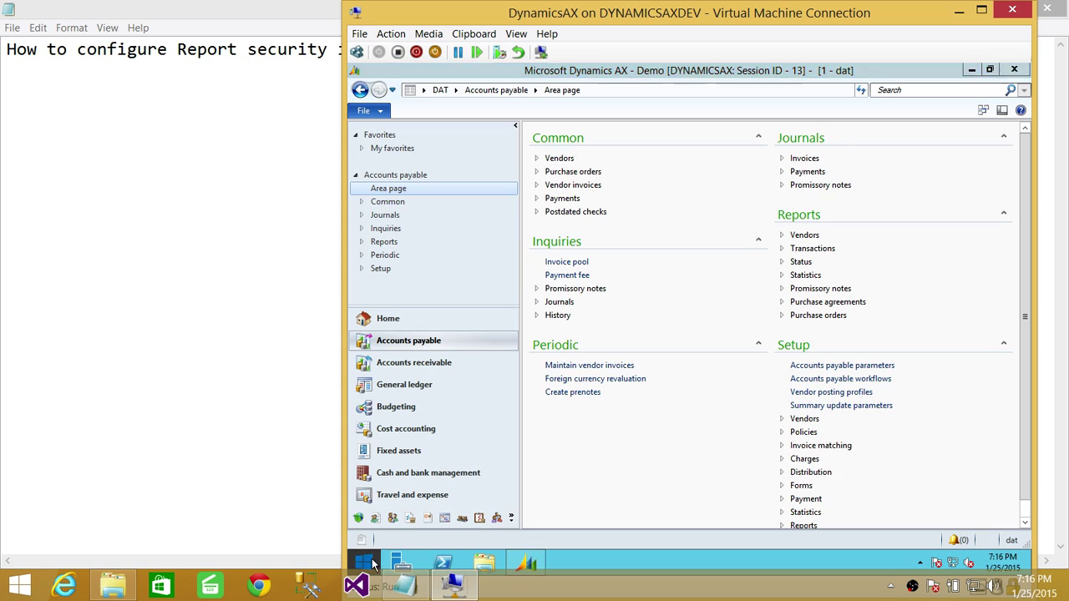
left_click(991, 123)
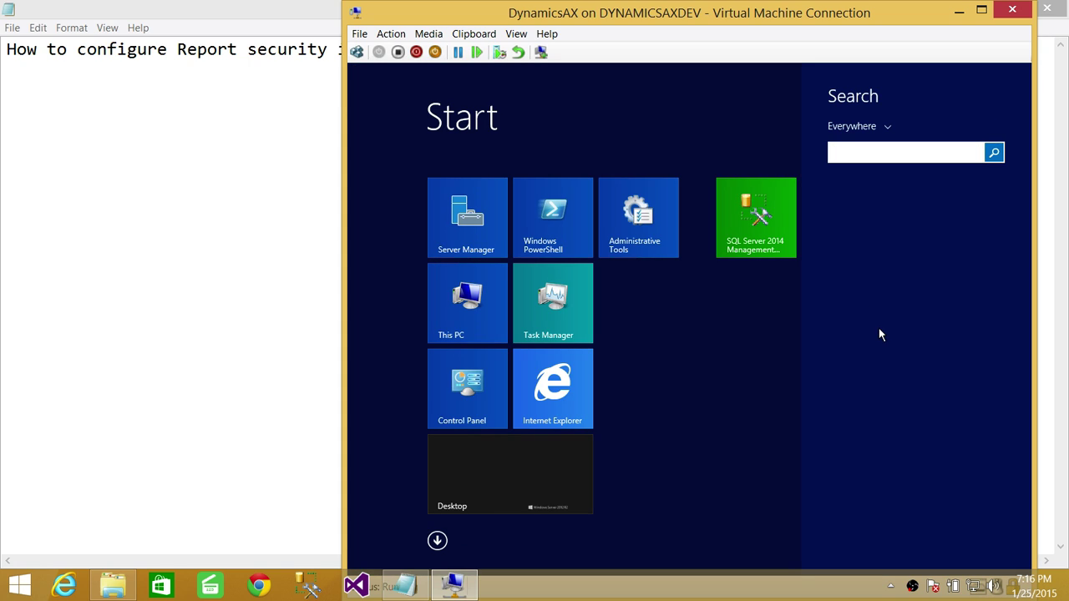
type("SQL S")
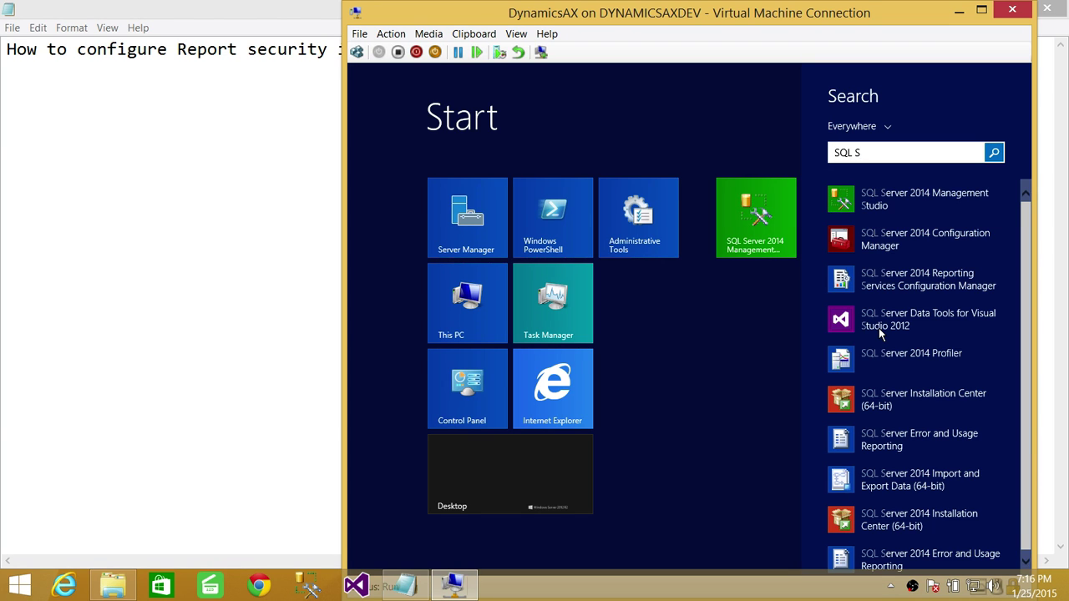
type("R")
key("BackSpace")
key("BackSpace")
type("Repor")
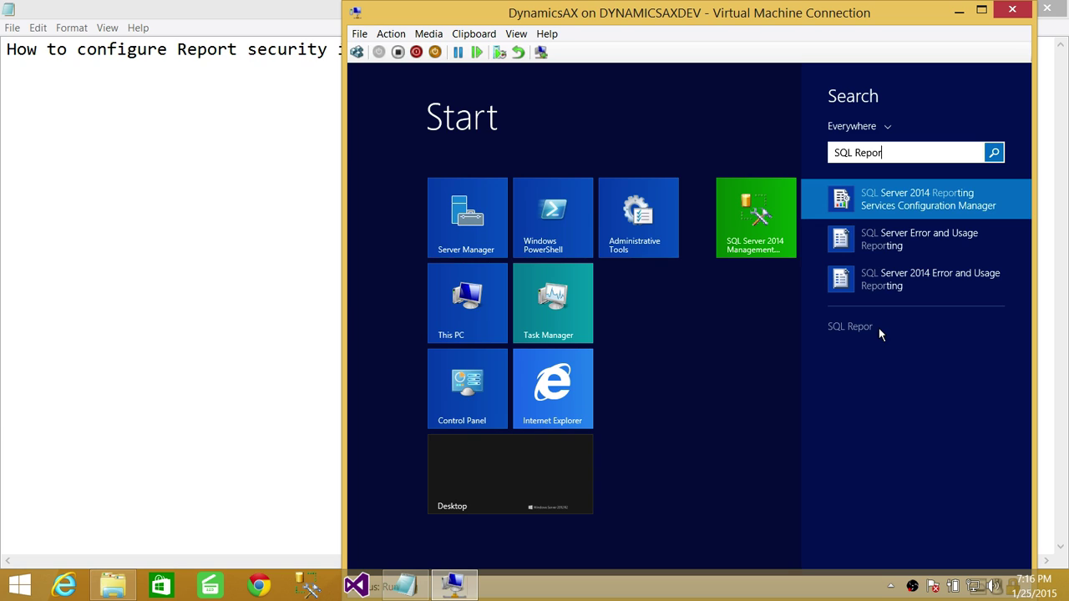
left_click(919, 203)
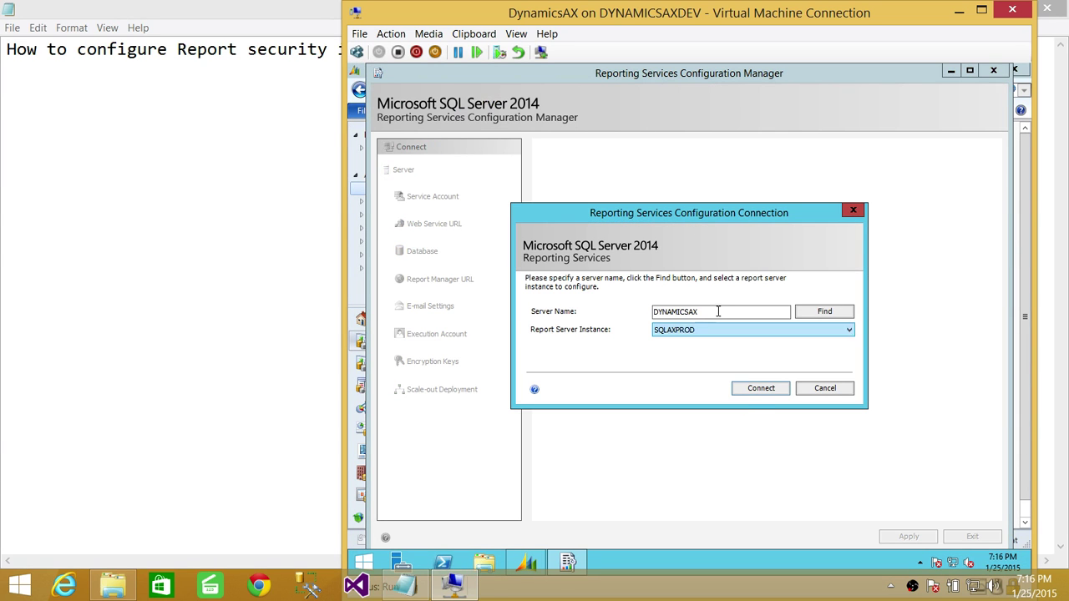
left_click(756, 387)
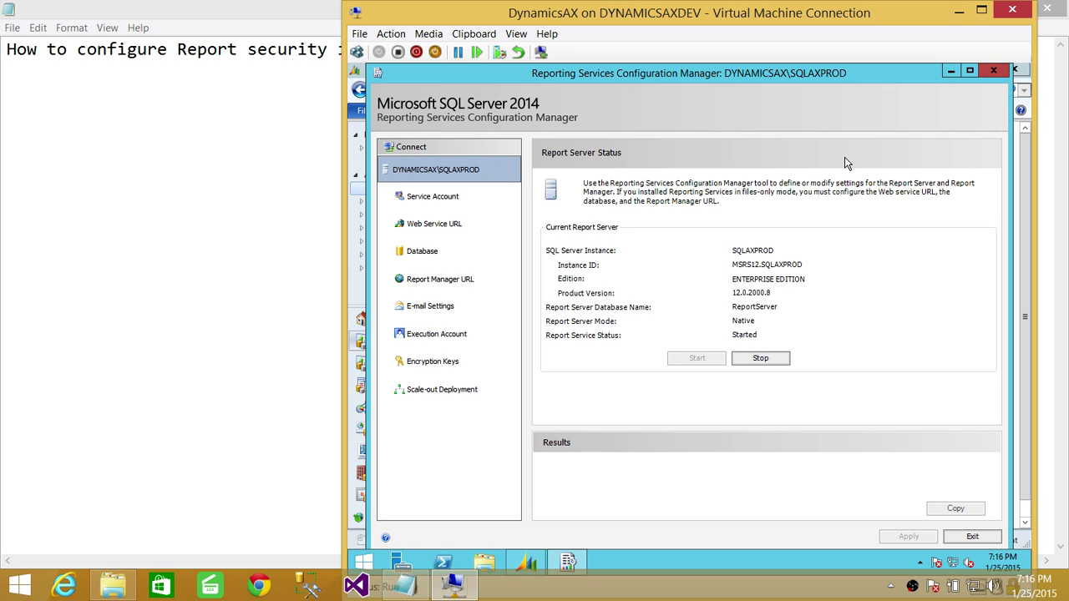
Open the Report Manager site from its configured URL and sign in with the account password.
left_click(455, 282)
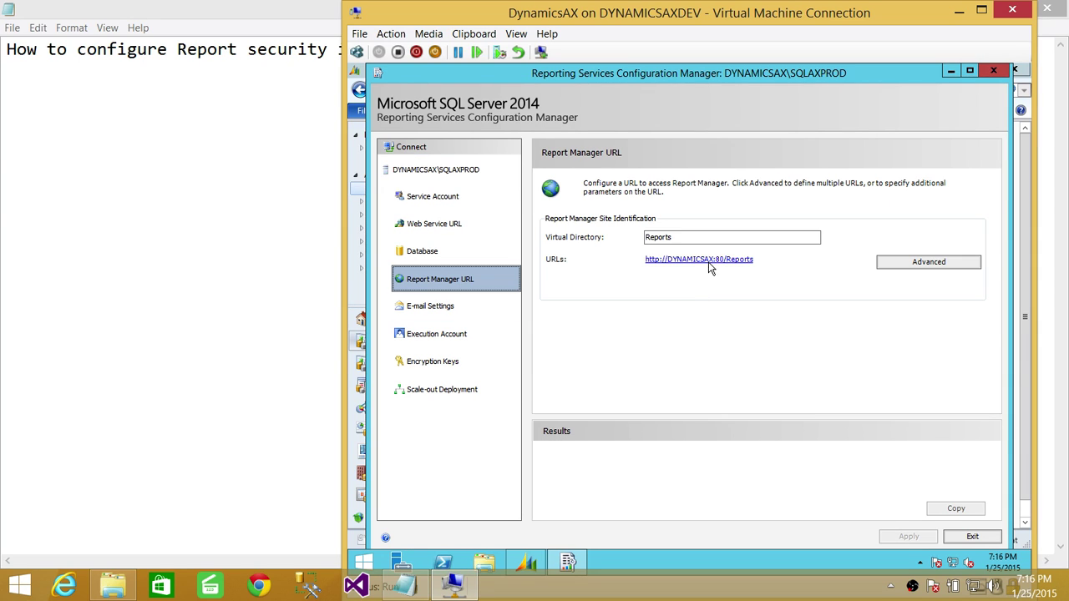
left_click(708, 264)
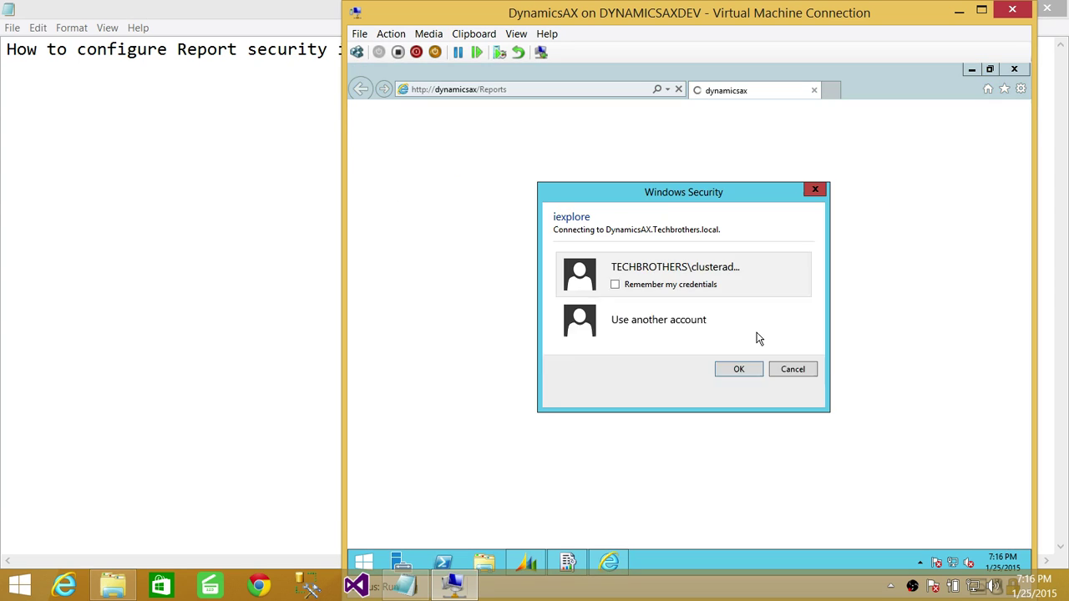
type("•••••")
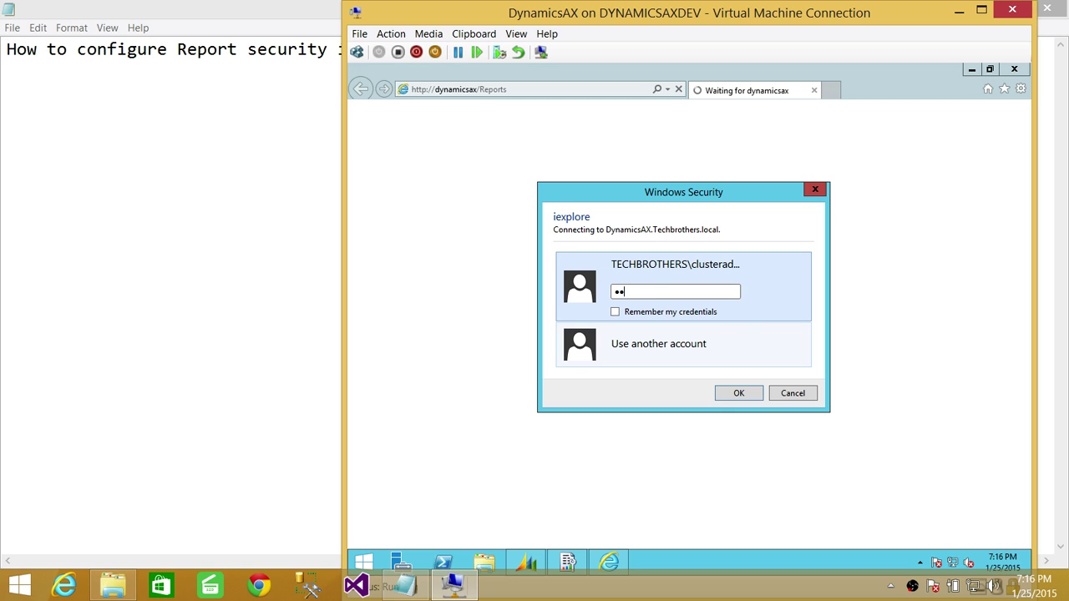
type("•••")
key("Return")
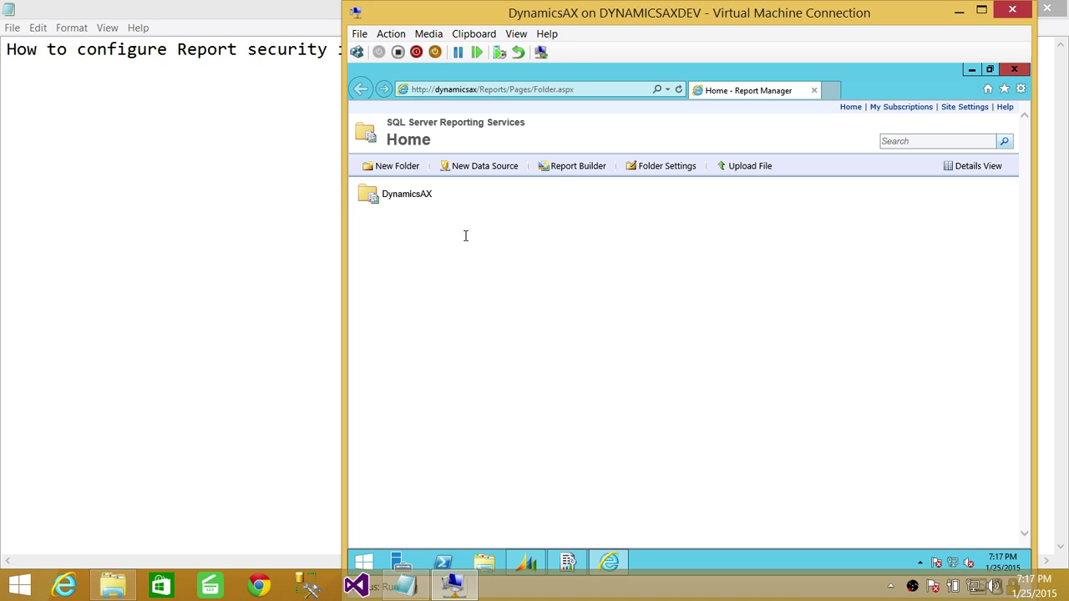
Open the DynamicsAX folder's security settings in Report Manager and look at its new role assignment form.
left_click(411, 201)
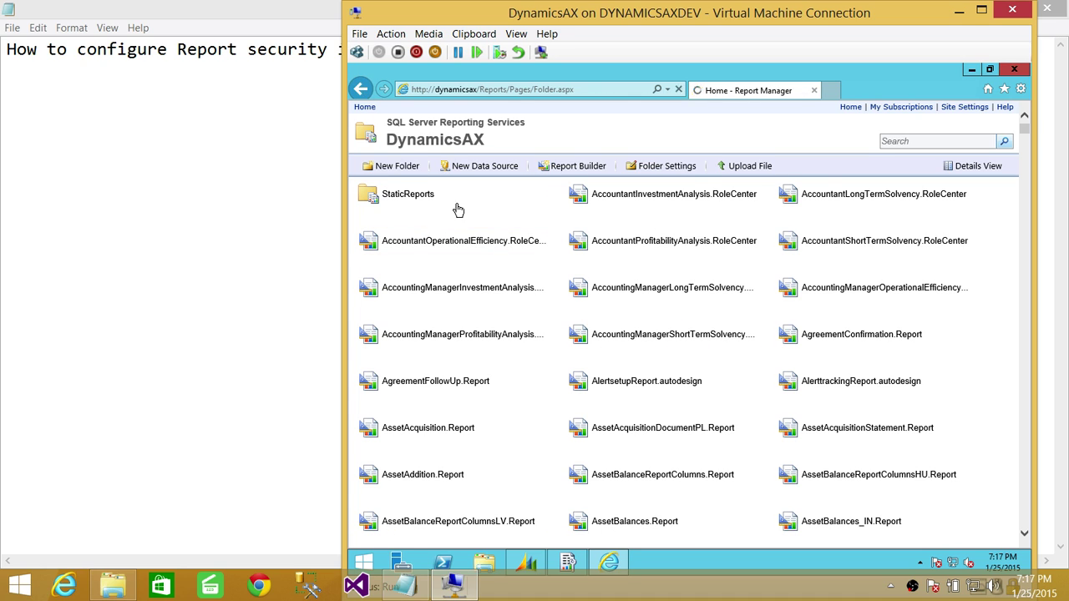
key("alt+Left")
mouse_move(493, 200)
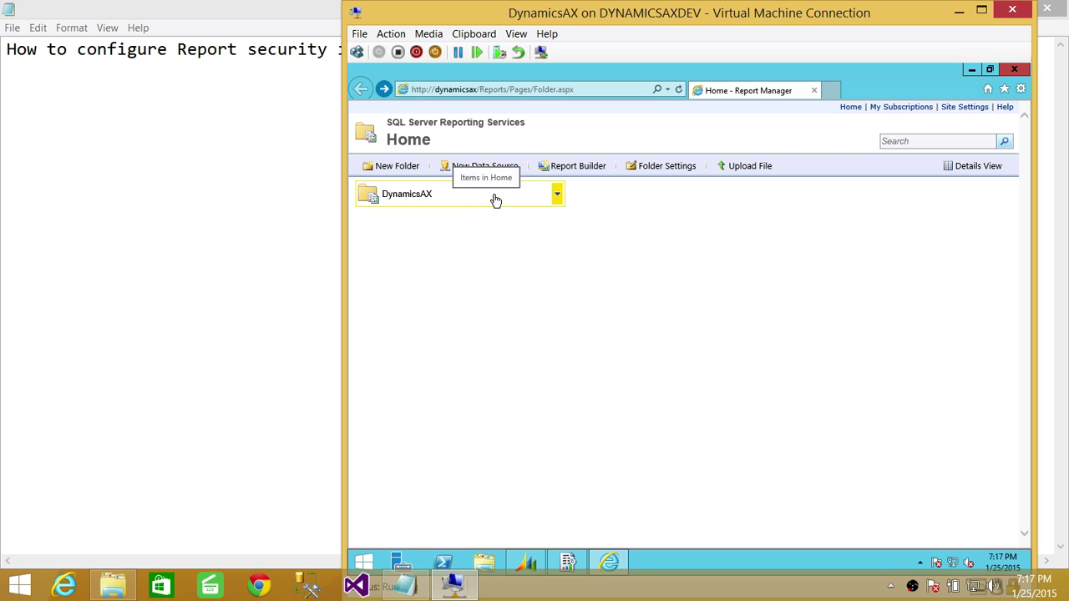
left_click(557, 197)
left_click(511, 254)
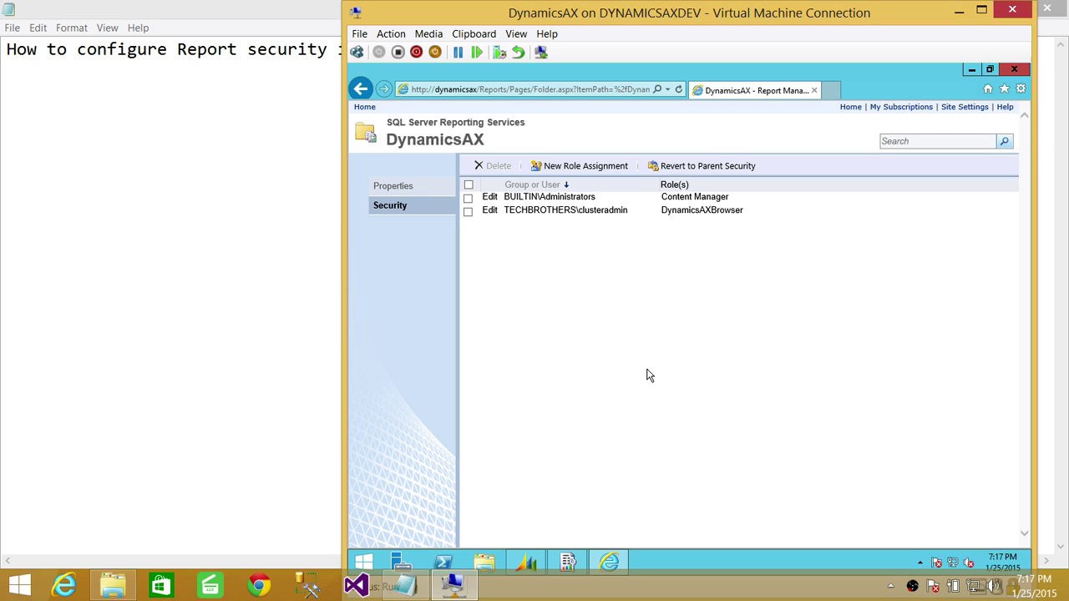
left_click(607, 172)
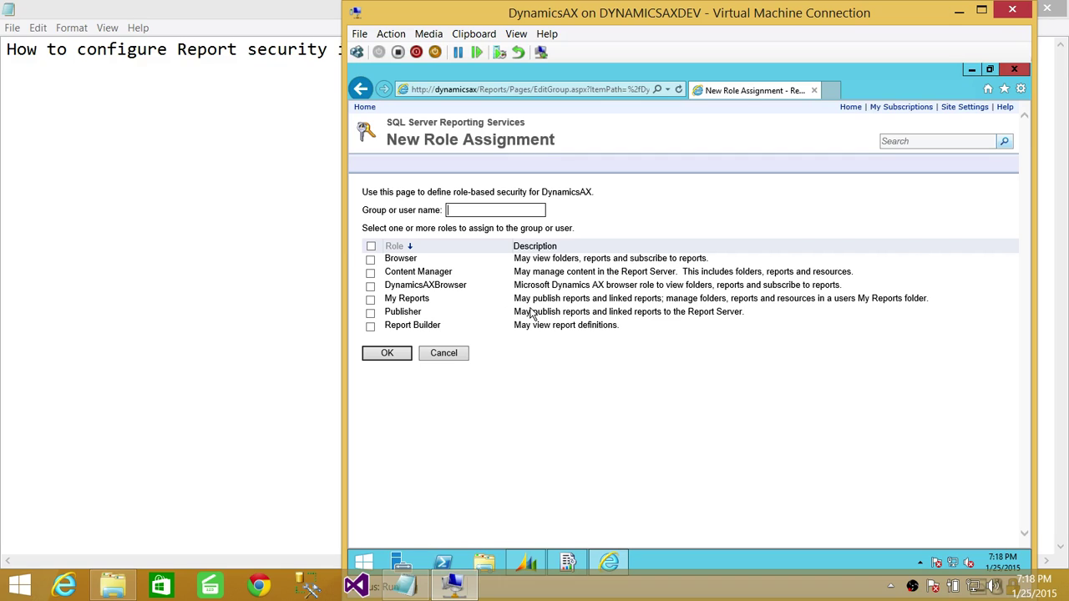
left_click(442, 353)
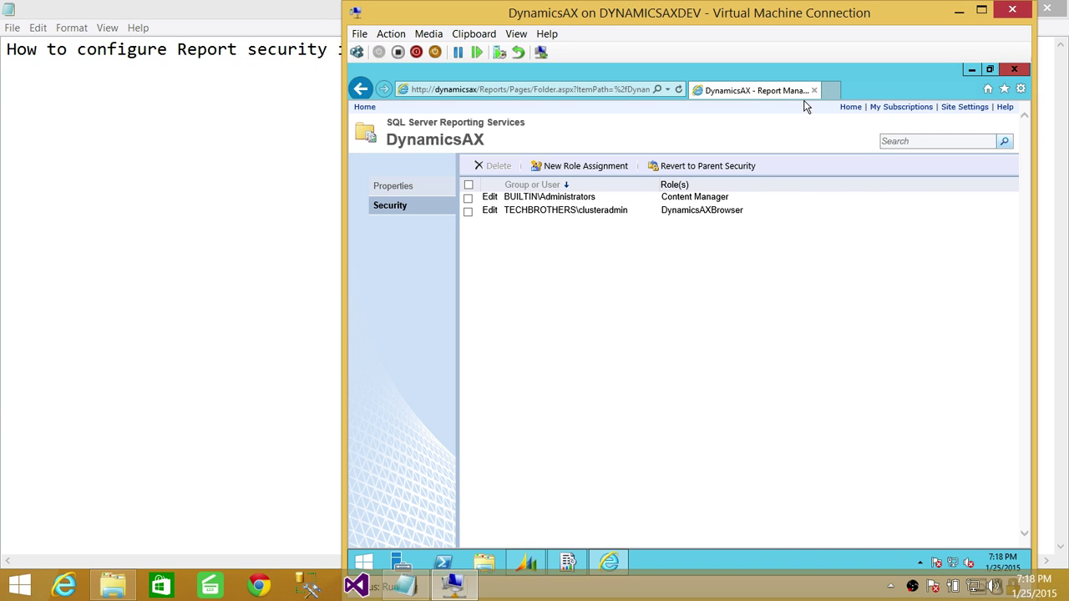
Switch to Dynamics AX and open the Users list in System administration.
left_click(970, 71)
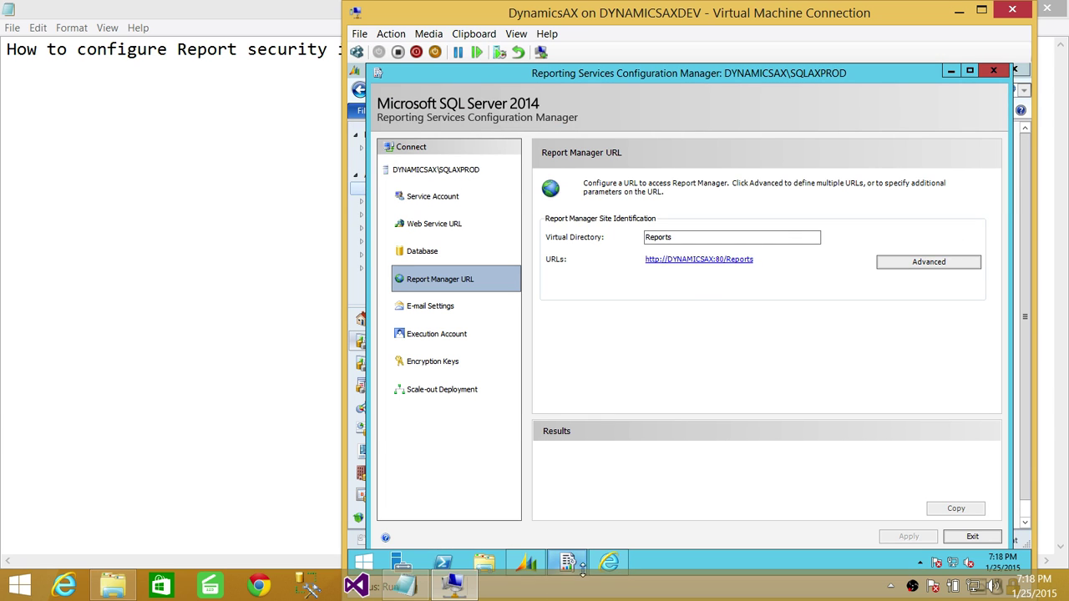
left_click(539, 566)
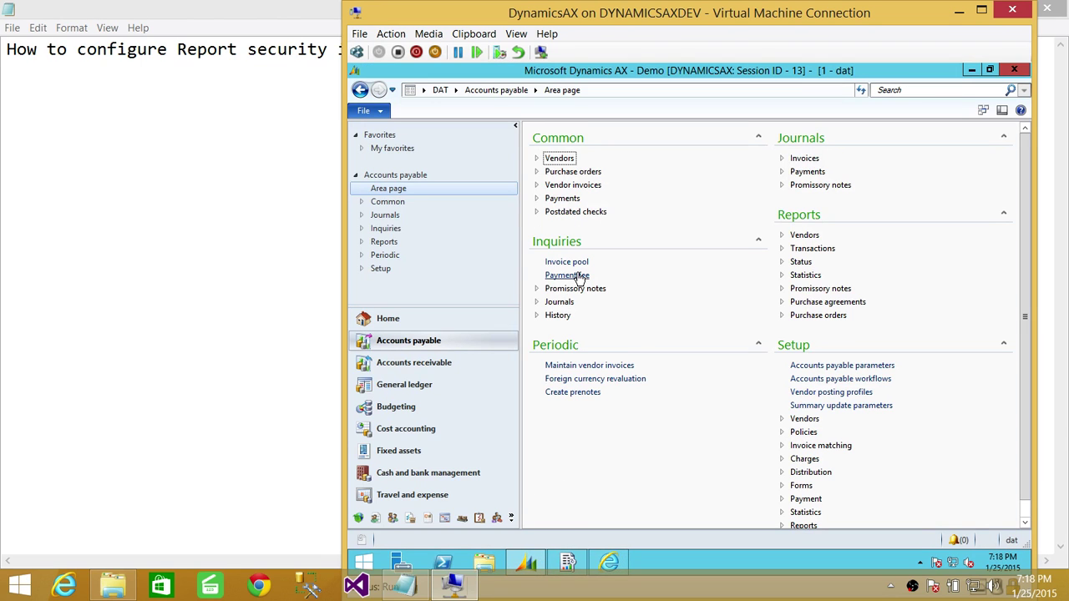
left_click(511, 518)
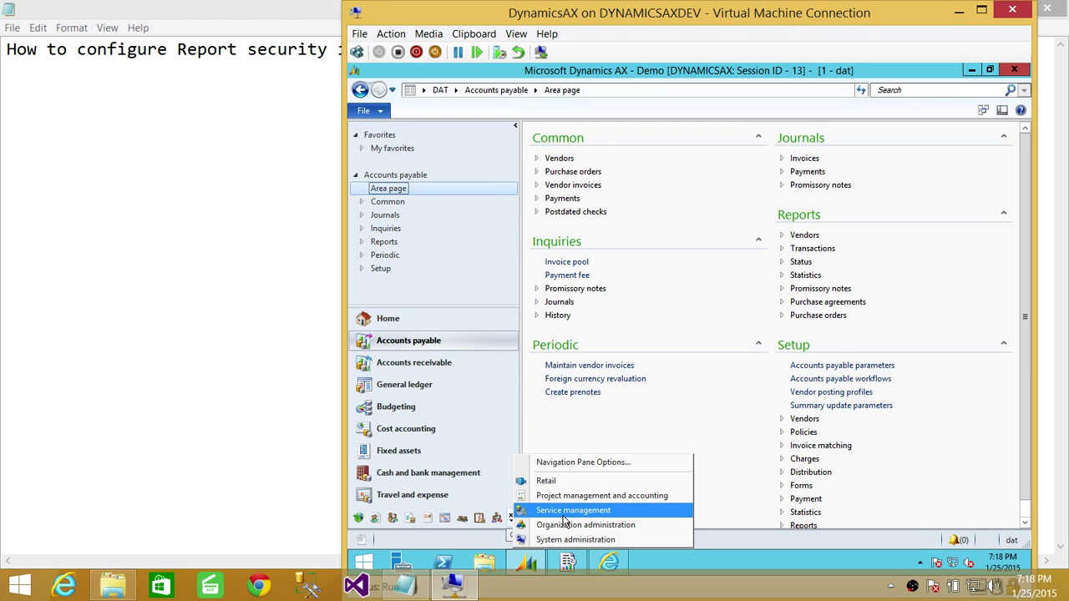
left_click(568, 539)
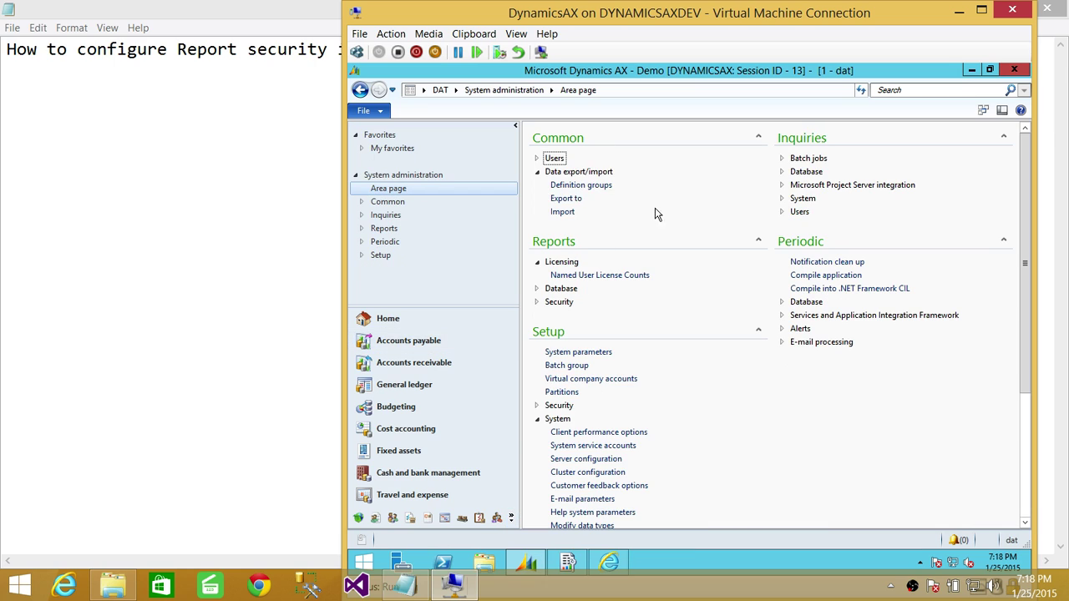
left_click(549, 173)
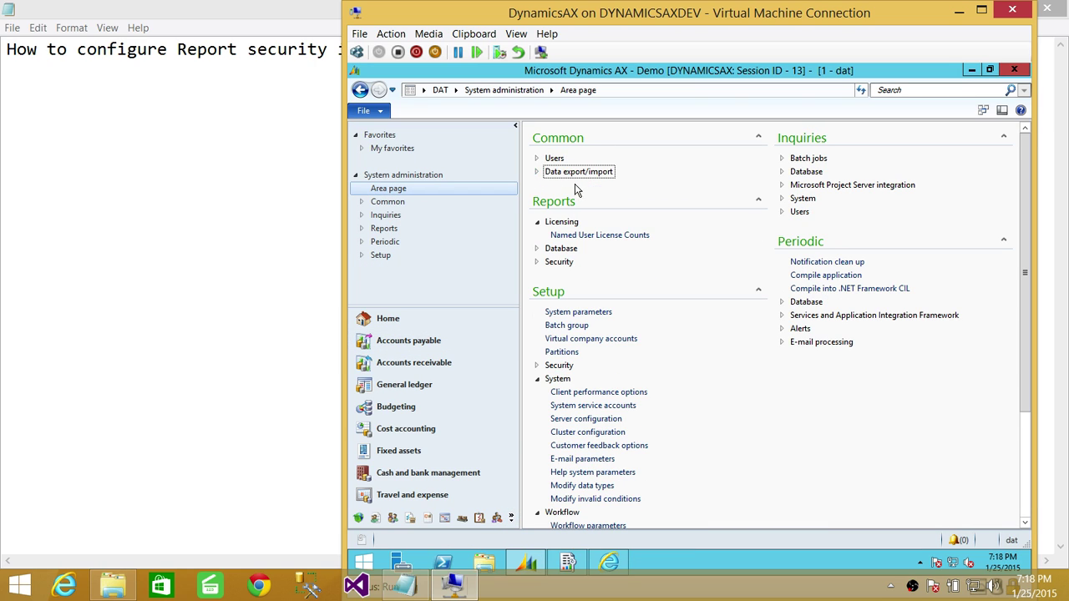
left_click(511, 518)
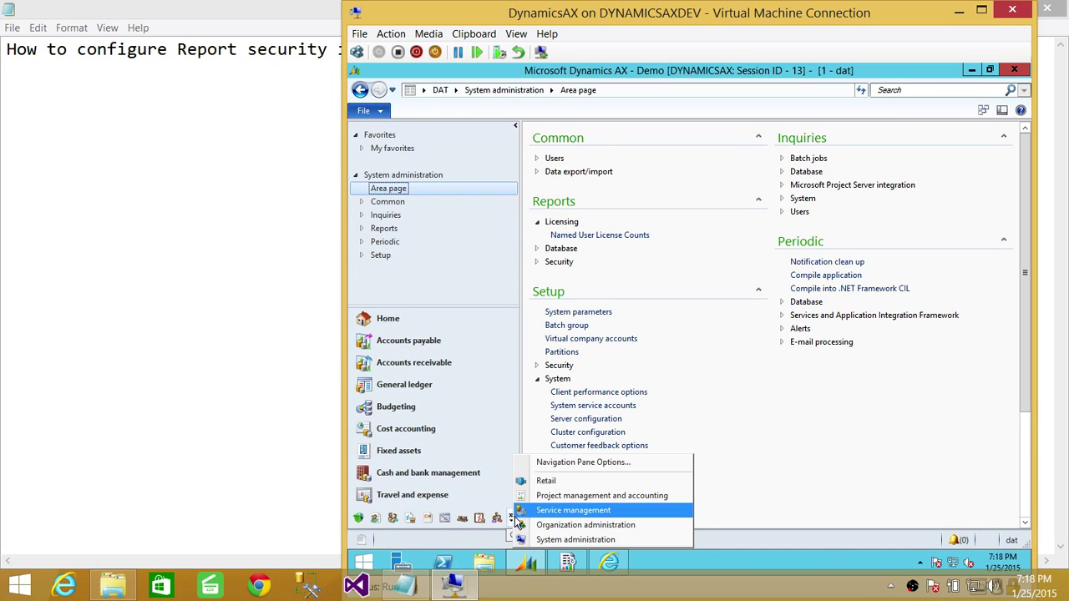
left_click(536, 543)
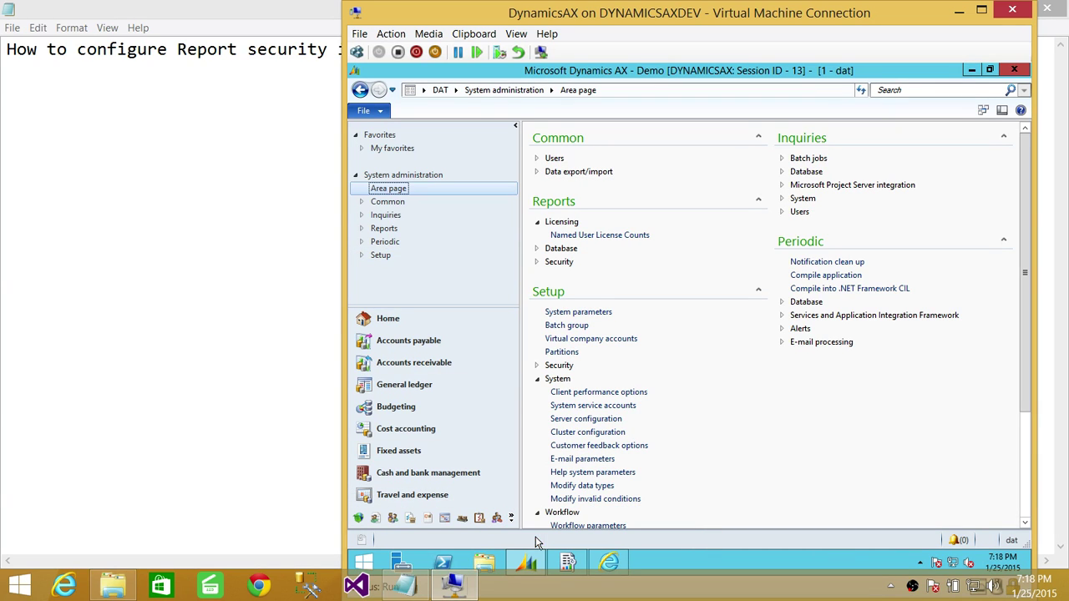
left_click(541, 160)
left_click(561, 172)
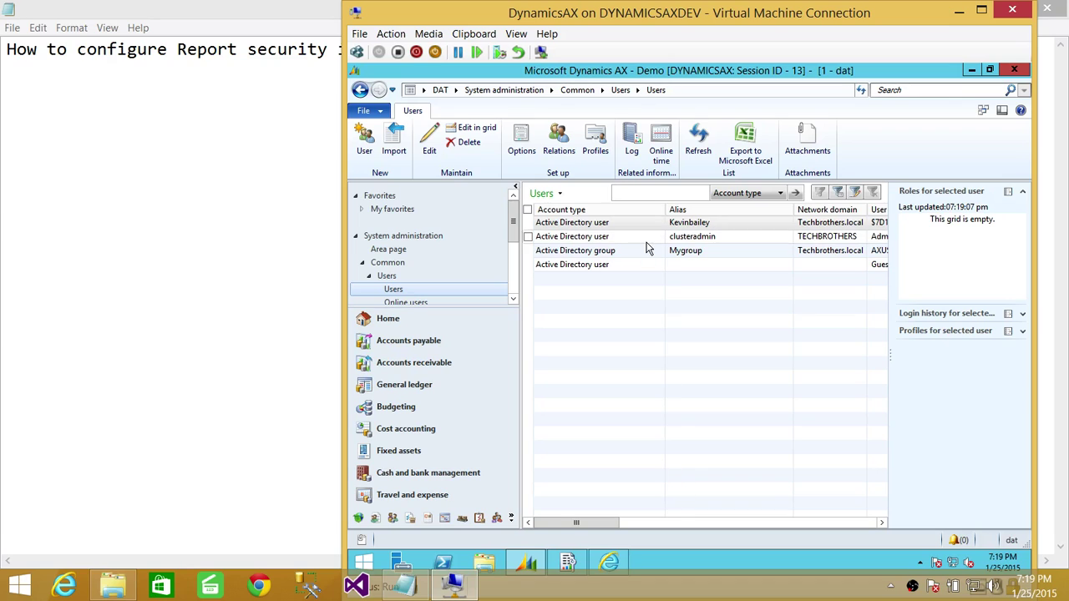
Compare the DynamicsAX folder's role assignments in Report Manager with the Dynamics AX users list.
left_click(610, 566)
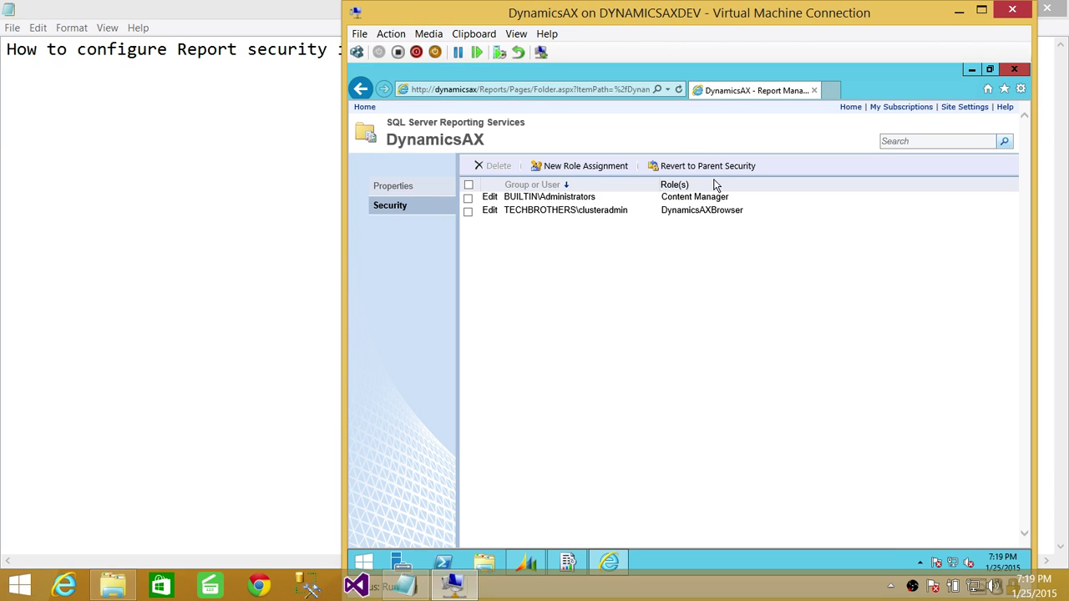
left_click(618, 566)
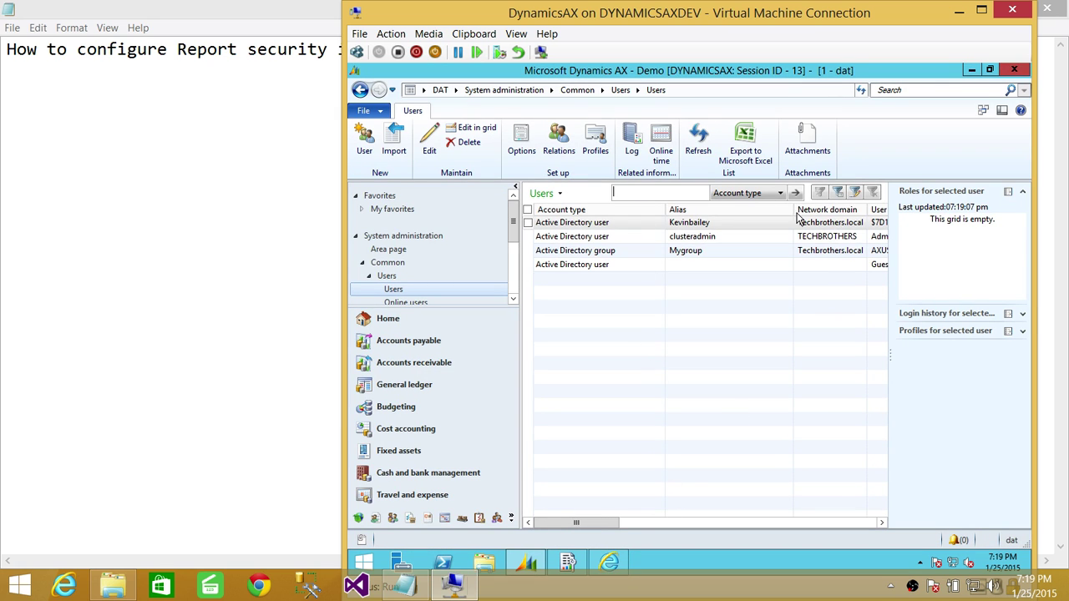
left_click(970, 70)
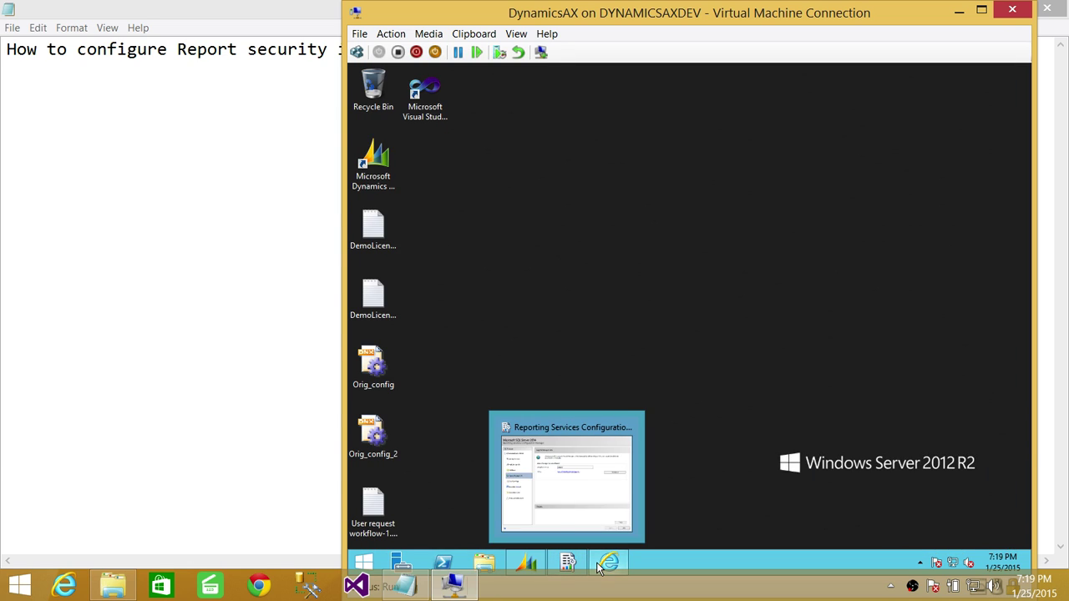
Switch to Report Manager and fill in a new DynamicsAX folder role assignment for Techbrothers\ReportUsers with the DynamicsAXBrowser role.
left_click(608, 563)
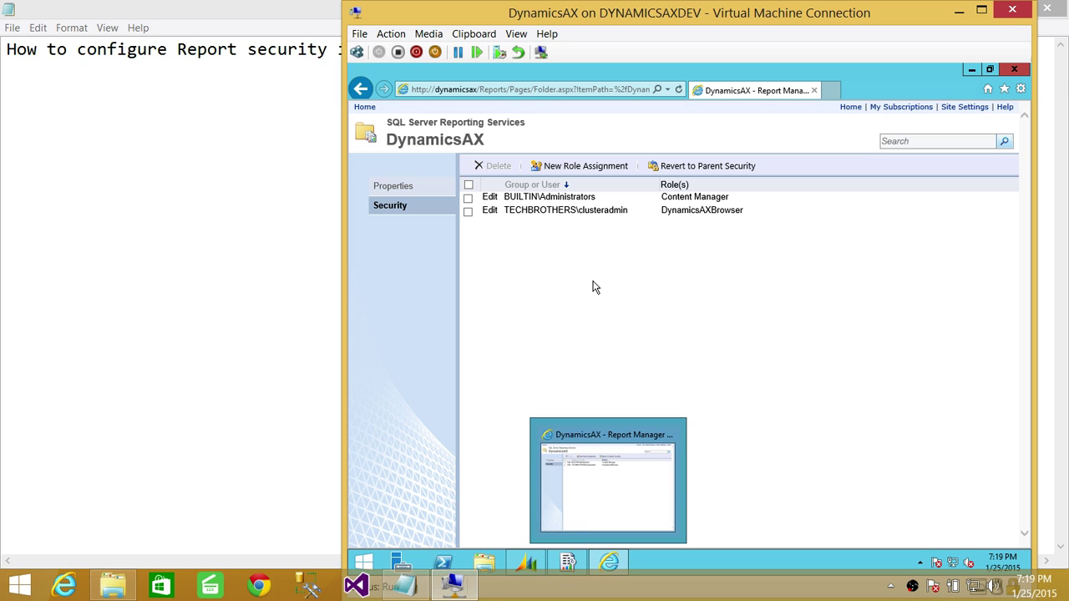
left_click(576, 166)
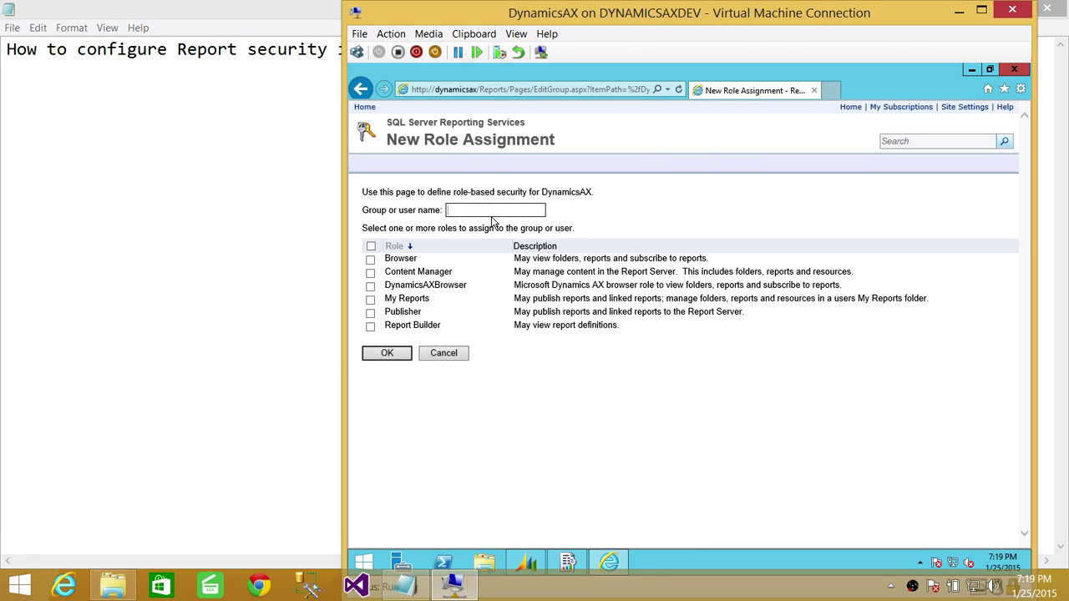
type("Tech")
type("brothers\\ReportUsers")
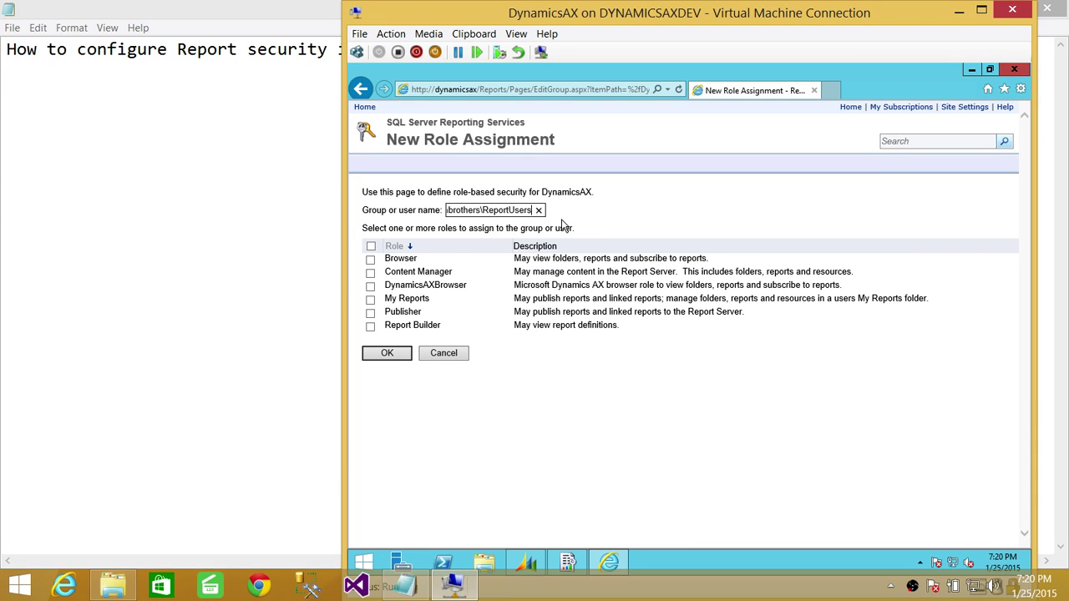
left_click(370, 287)
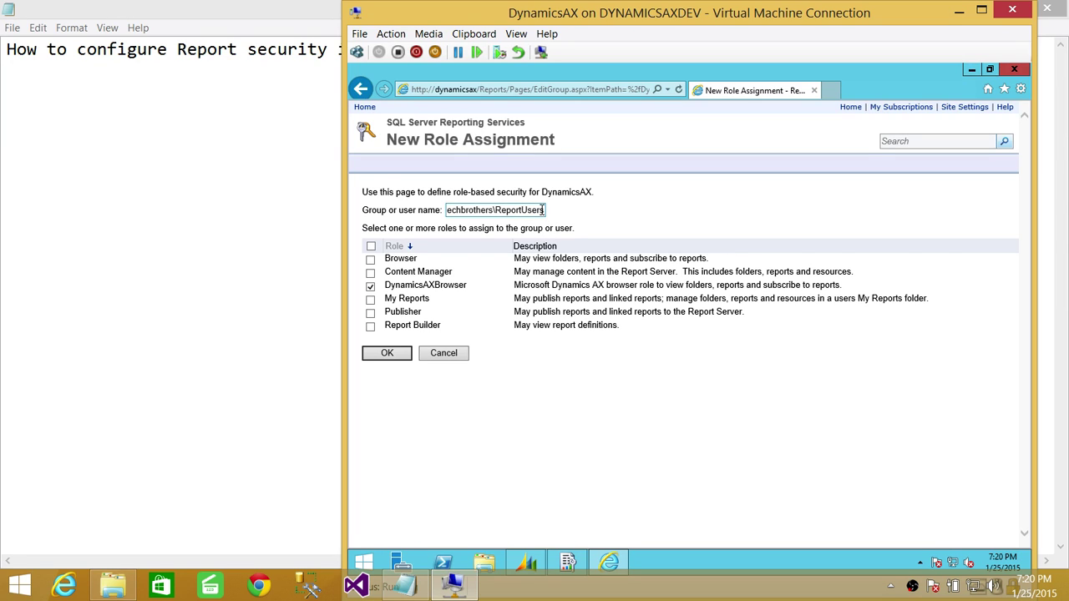
Check the domain and group parts of the entered name and try to save the role assignment.
left_click_drag(546, 210, 407, 193)
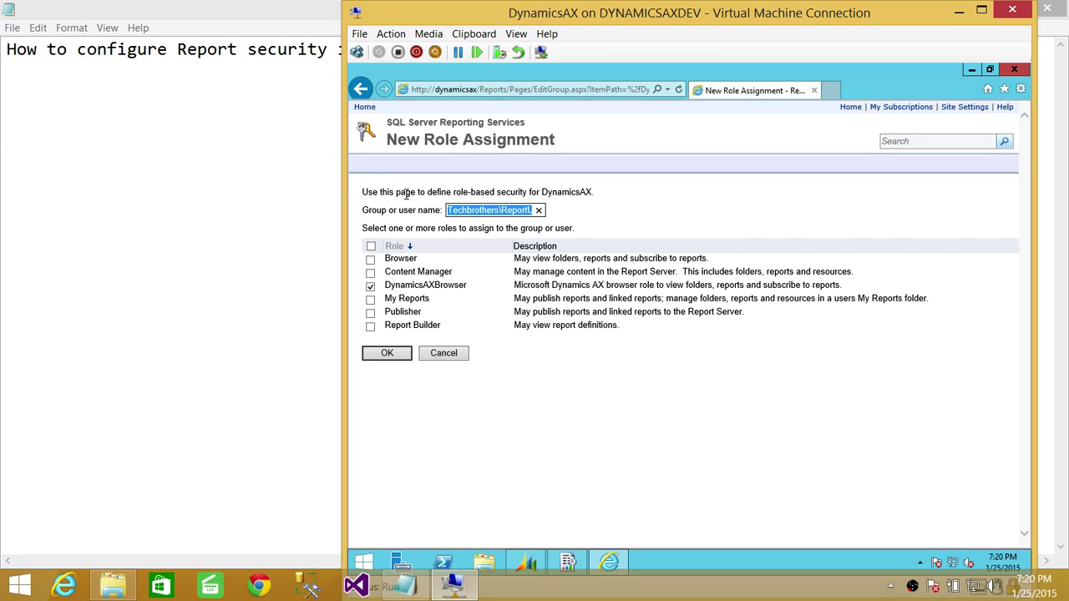
left_click(518, 210)
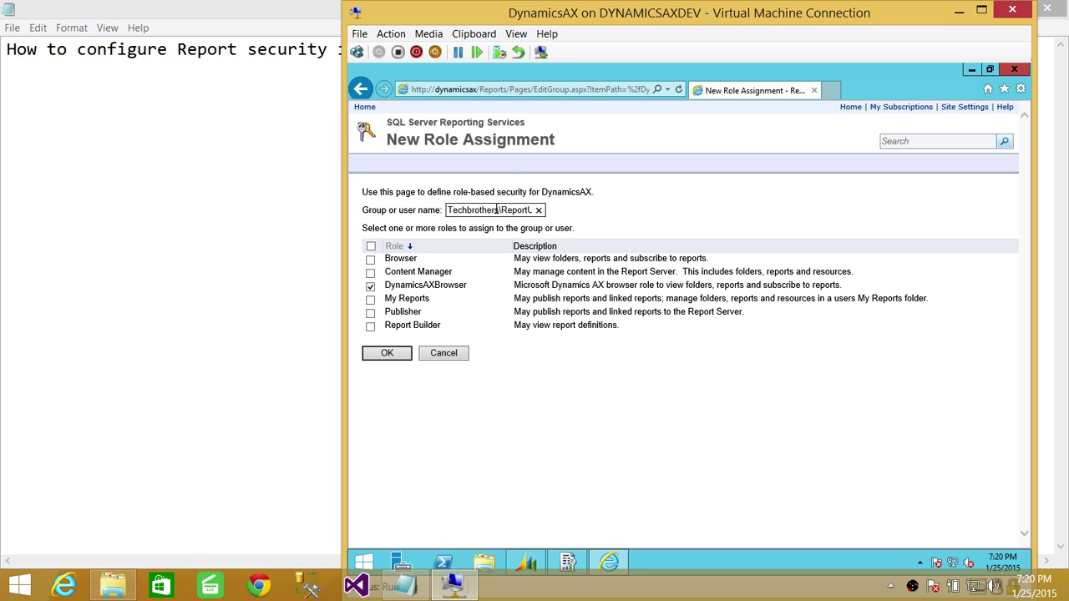
left_click_drag(501, 210, 591, 221)
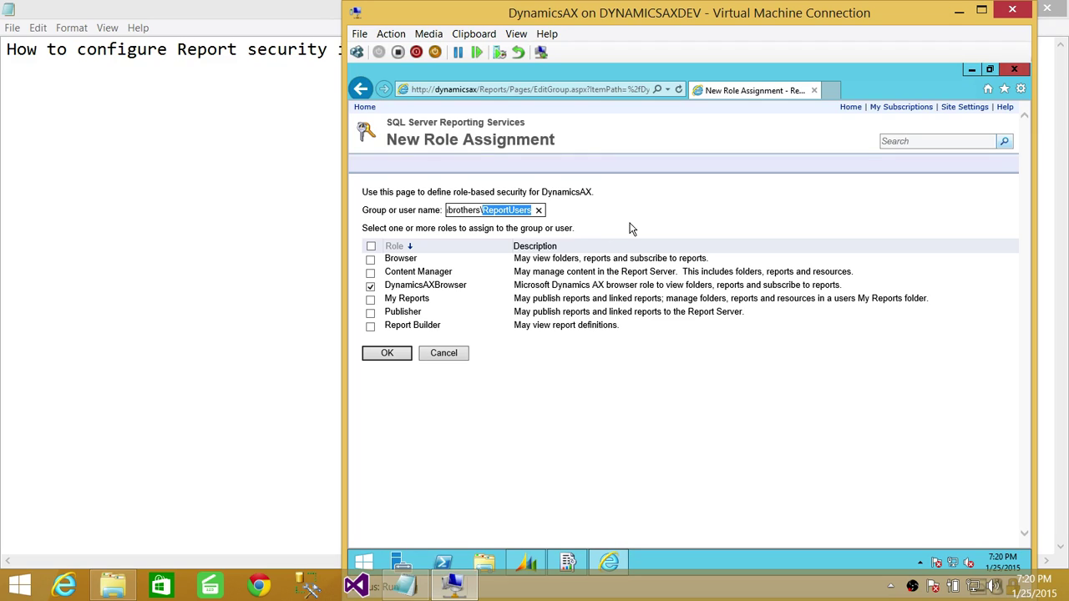
left_click(615, 219)
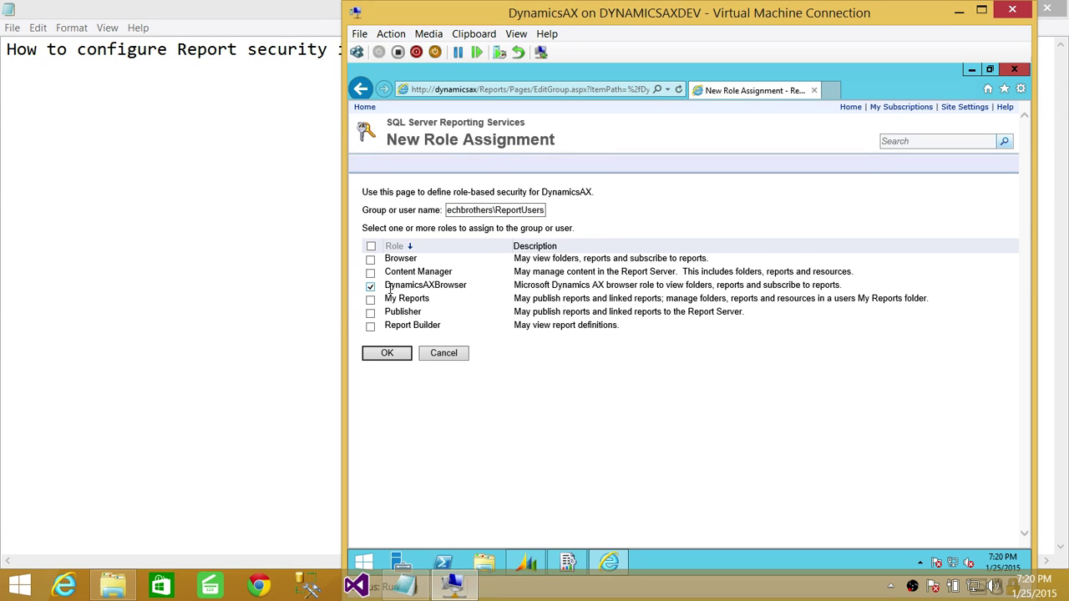
left_click(408, 354)
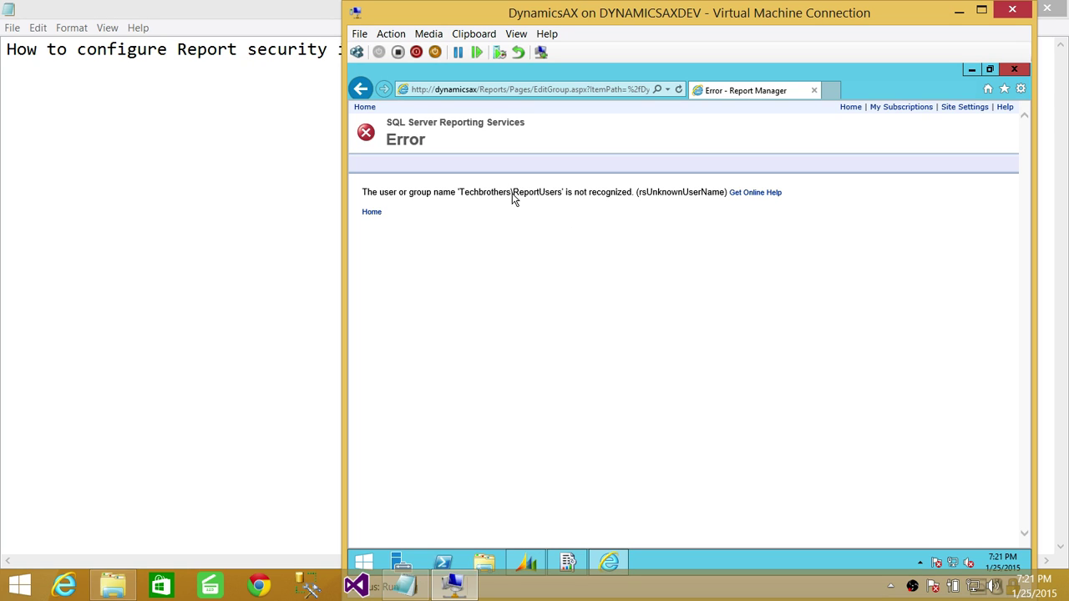
Leave the new role assignment pages and minimize the virtual machine window.
double_click(468, 191)
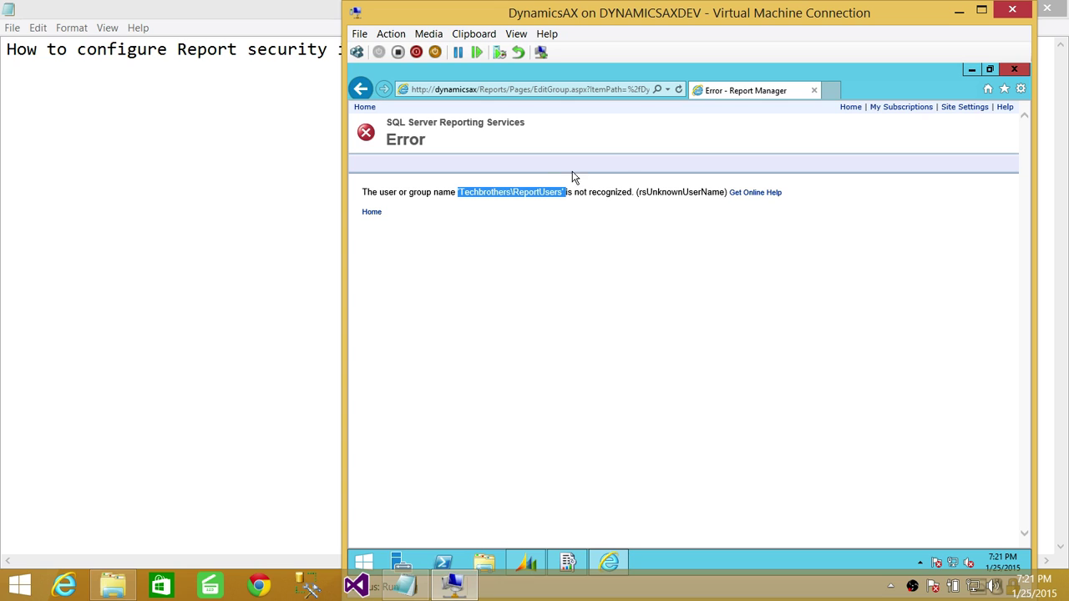
left_click(367, 91)
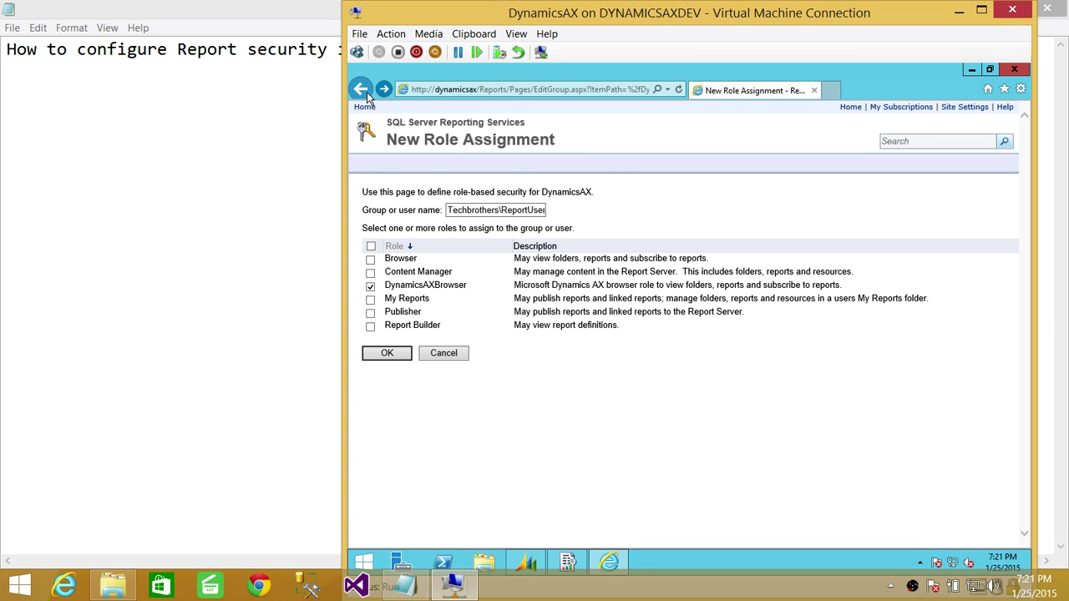
left_click(366, 91)
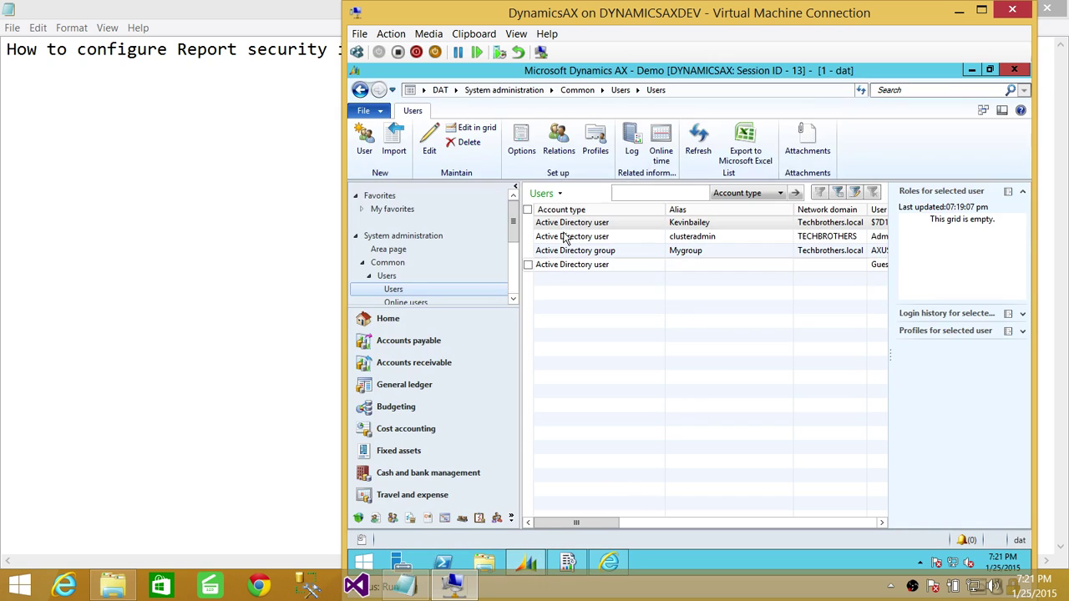
left_click(958, 12)
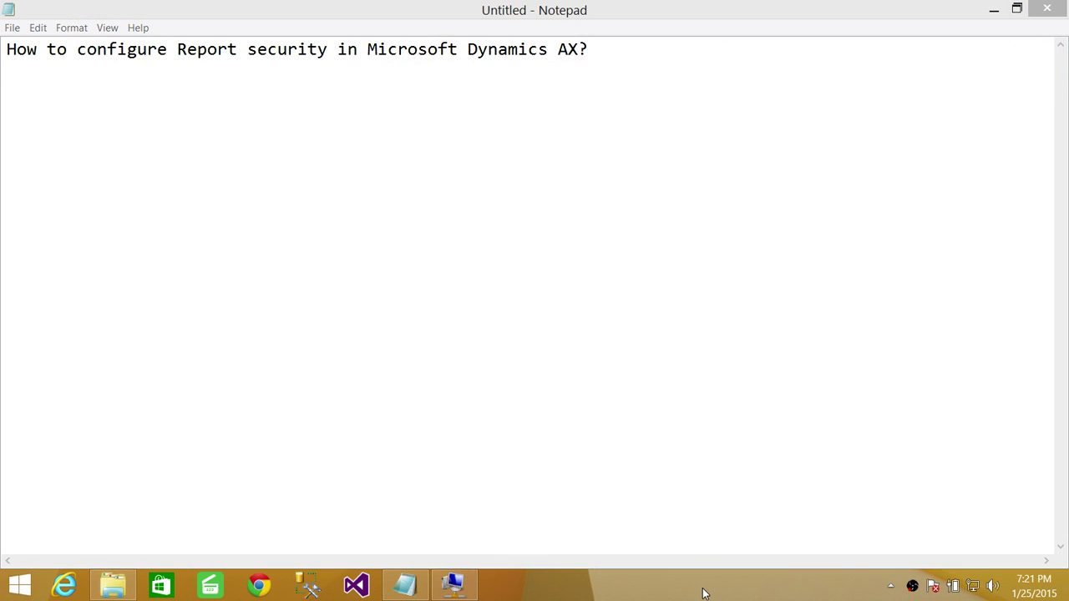